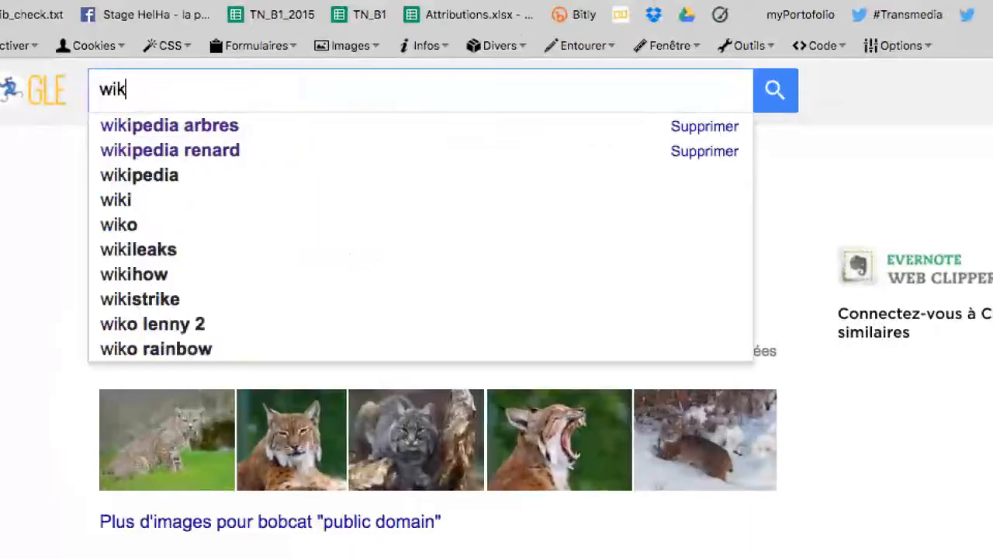
Search Google for "wikipedia arbres" and open the French Wikipedia article Arbre.
{"action": "type", "text": "a a"}
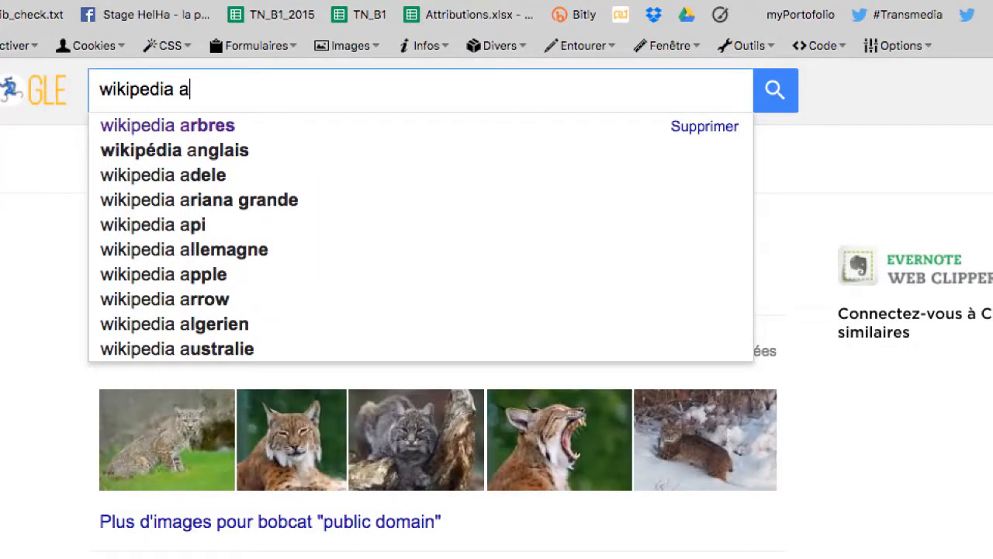
{"action": "left_click", "coordinate": [160, 124]}
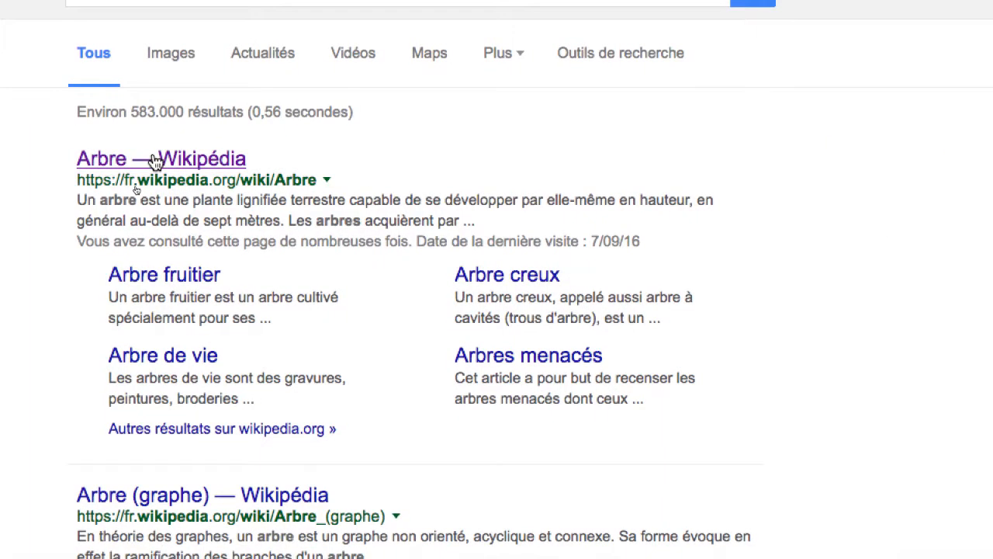
{"action": "left_click", "coordinate": [155, 159]}
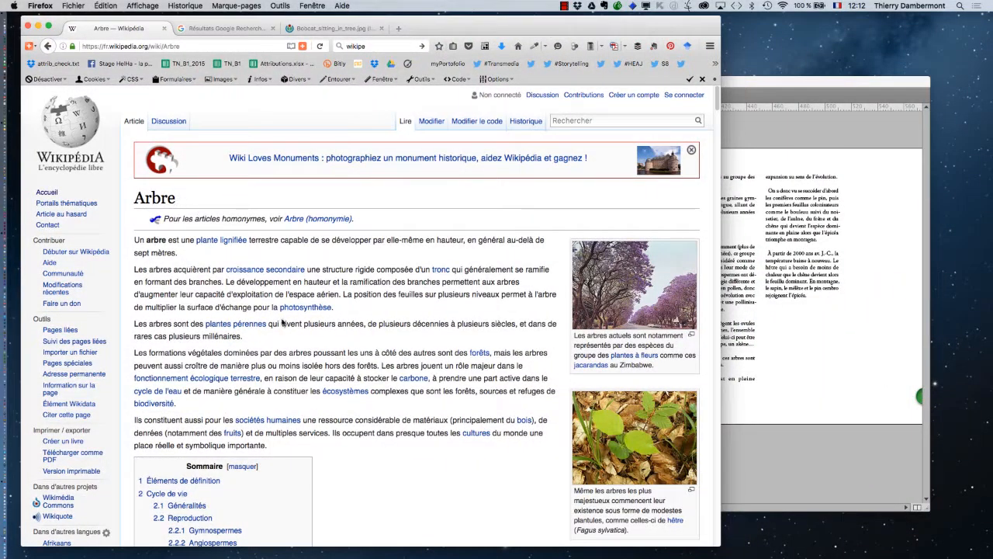
Open the English version of the Arbre article from its list of other languages.
{"action": "scroll", "coordinate": [279, 322], "scroll_direction": "down", "scroll_amount": 8}
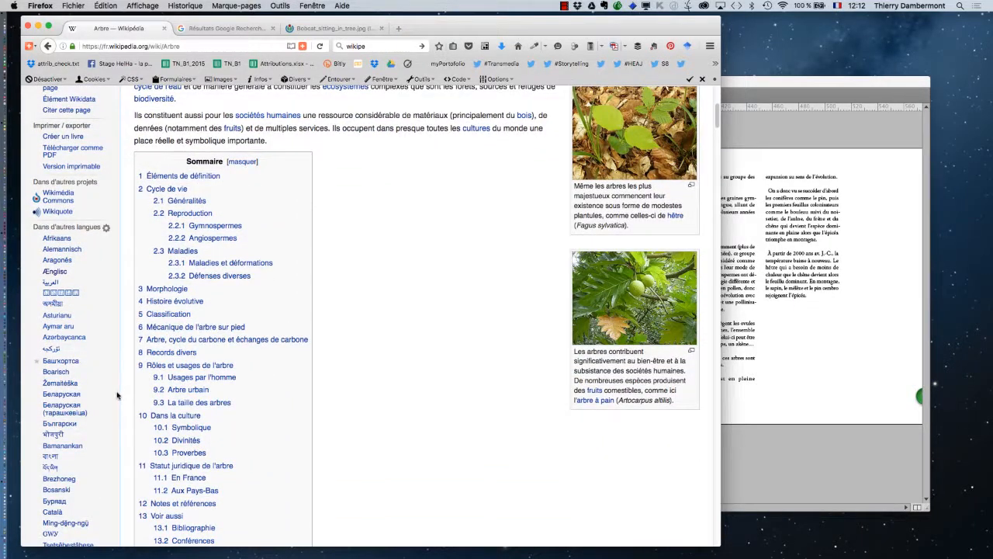
{"action": "scroll", "coordinate": [116, 394], "scroll_direction": "down", "scroll_amount": 2}
{"action": "scroll", "coordinate": [91, 375], "scroll_direction": "down", "scroll_amount": 2}
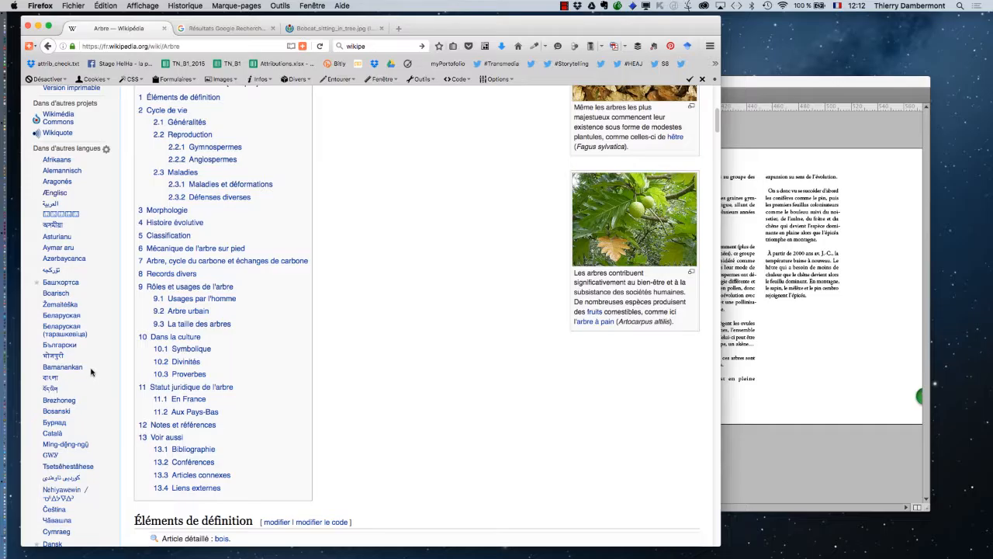
{"action": "scroll", "coordinate": [91, 372], "scroll_direction": "down", "scroll_amount": 1}
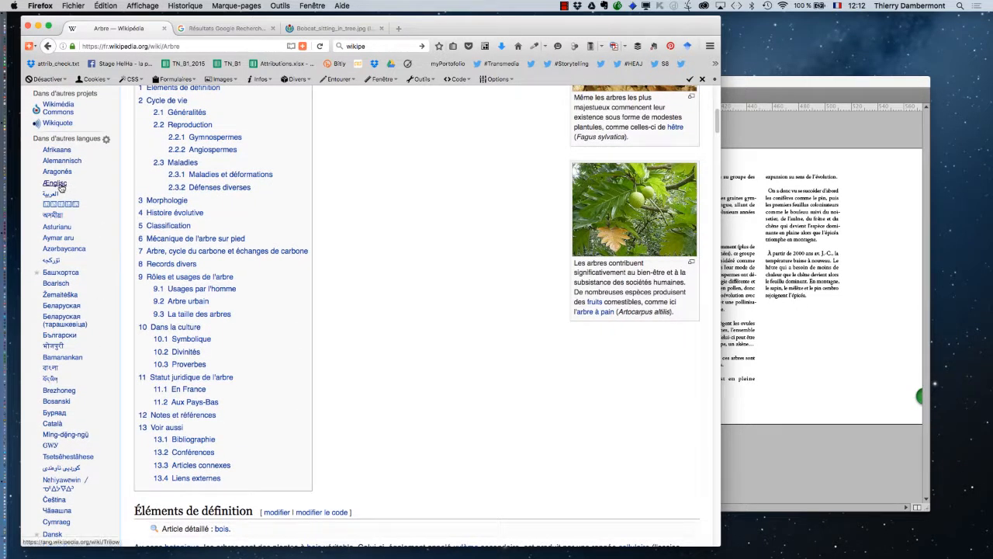
{"action": "scroll", "coordinate": [62, 191], "scroll_direction": "up", "scroll_amount": 4}
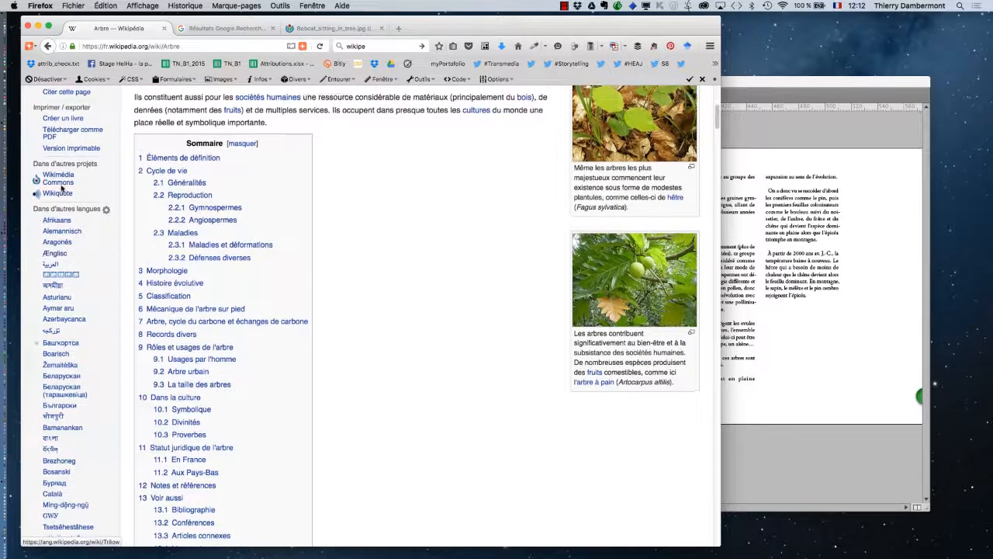
{"action": "left_click", "coordinate": [66, 312]}
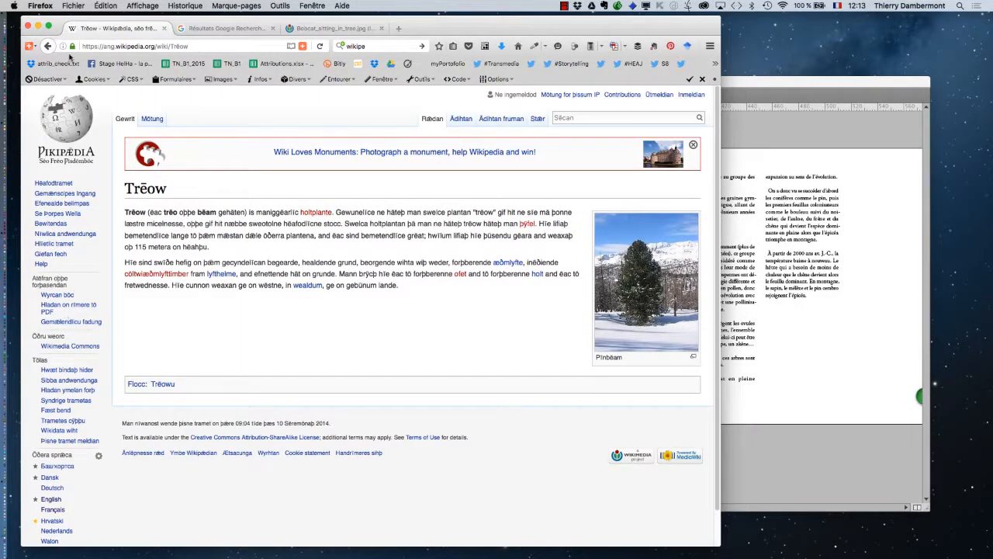
{"action": "left_click", "coordinate": [47, 48]}
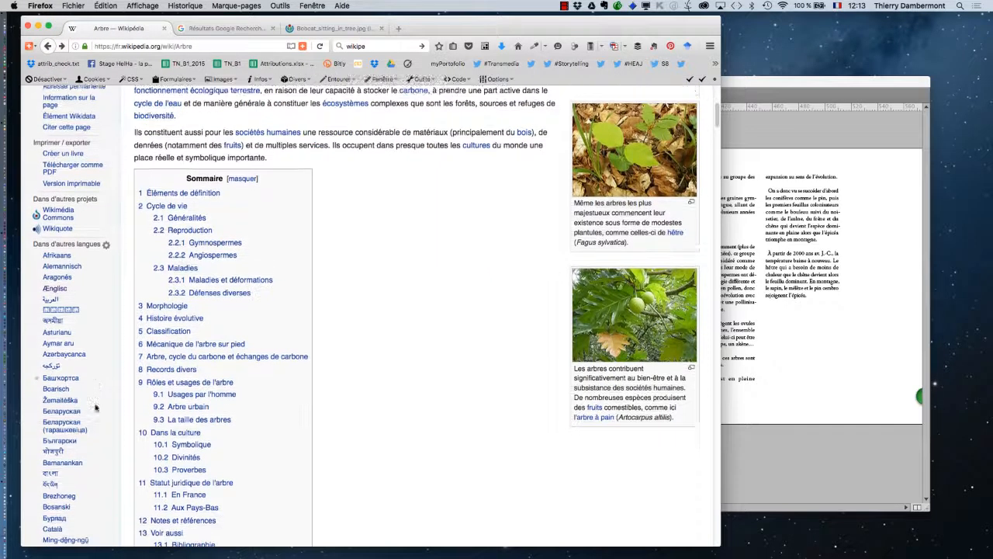
{"action": "scroll", "coordinate": [94, 409], "scroll_direction": "down", "scroll_amount": 5}
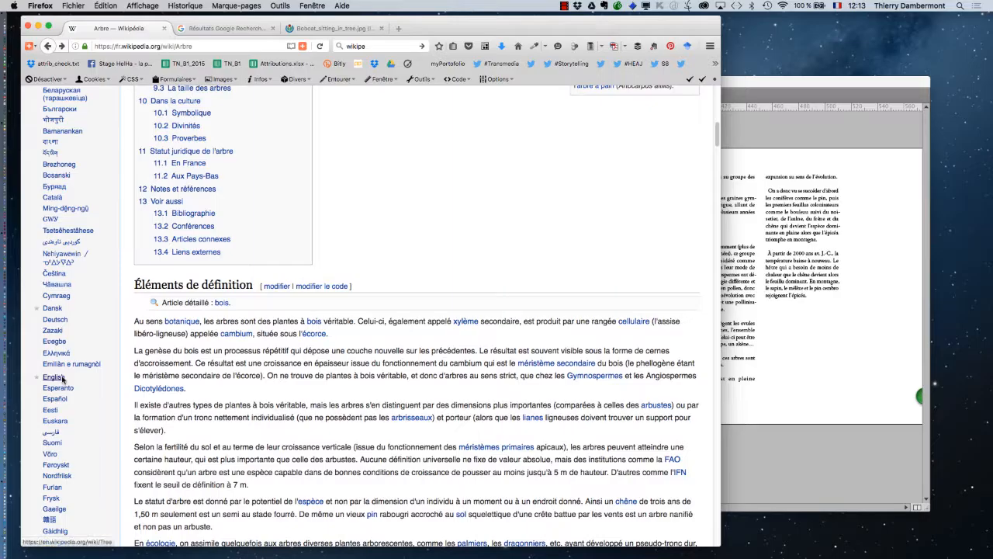
{"action": "left_click", "coordinate": [63, 378]}
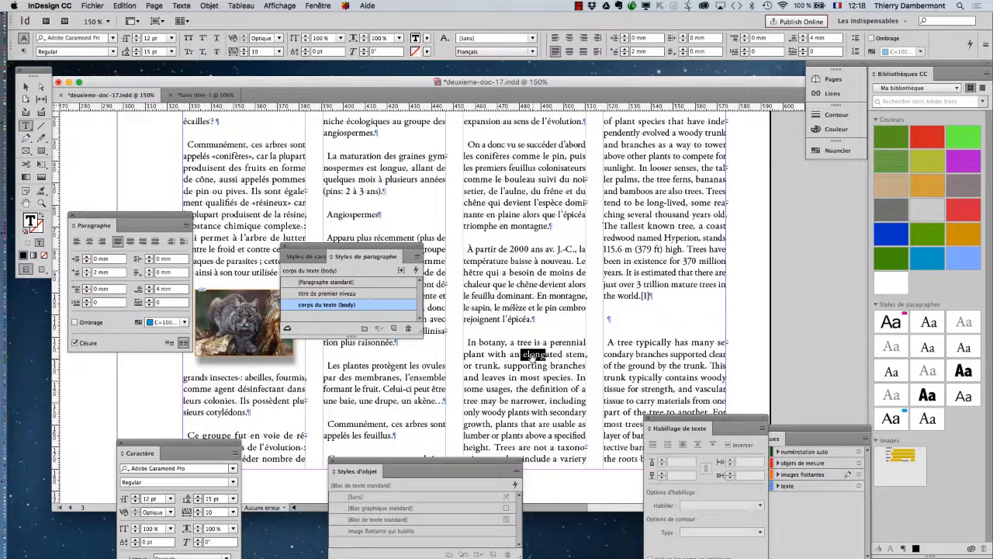
In the InDesign document, compare the French and English text up close and show the alternate glyphs for the "i" in "supporting".
{"action": "key", "text": "super+equal"}
{"action": "key", "text": "super+equal"}
{"action": "key", "text": "super+equal"}
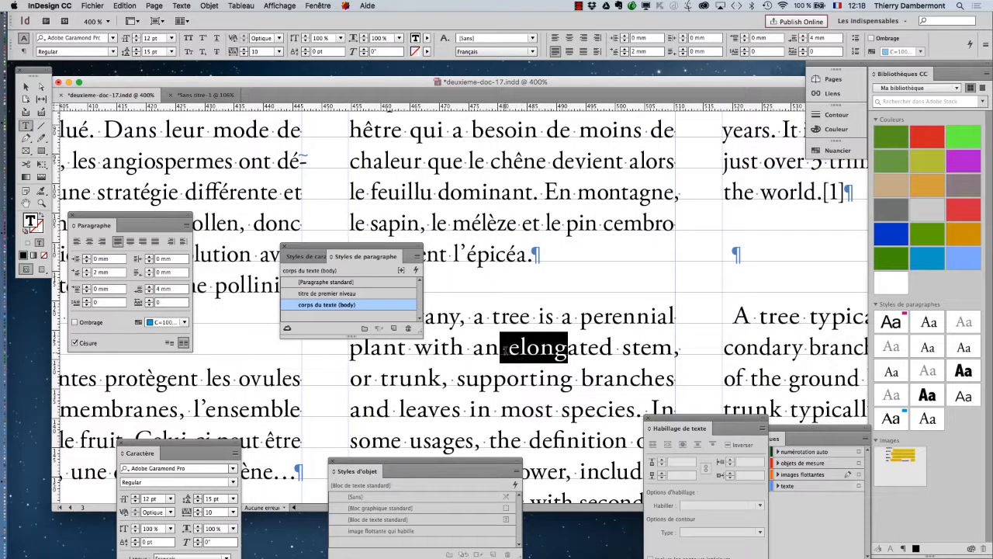
{"action": "left_click_drag", "start_coordinate": [513, 244], "coordinate": [506, 225]}
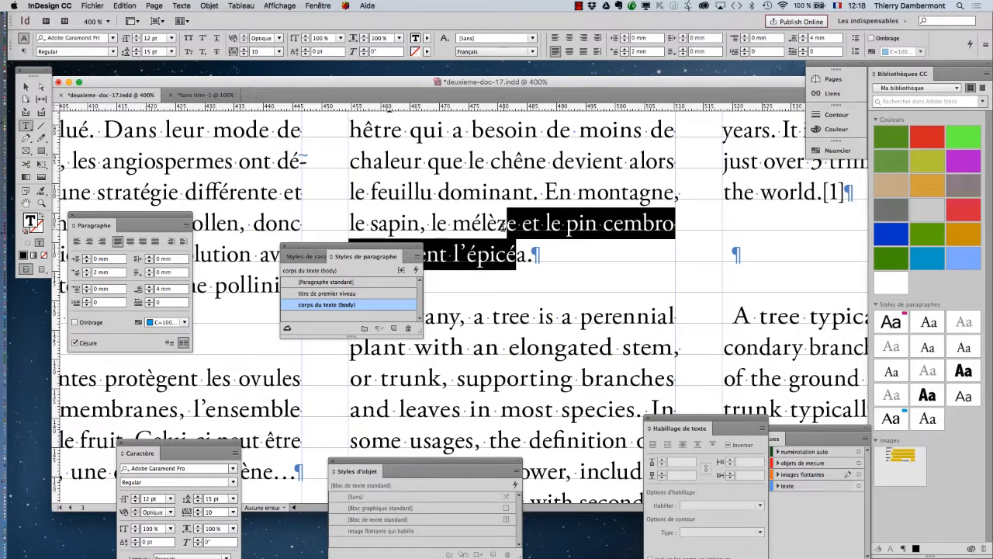
{"action": "left_click", "coordinate": [539, 377]}
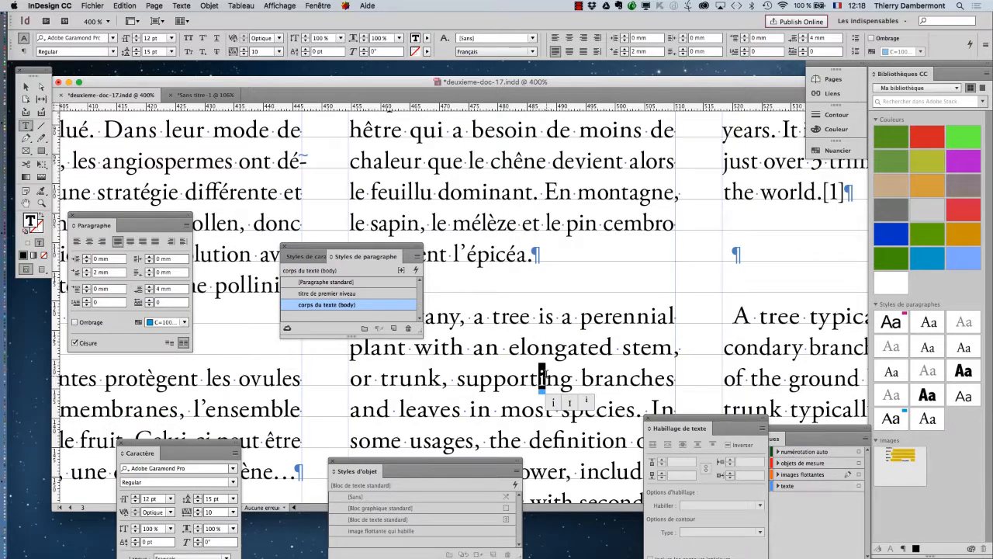
Move the paragraph styles panel away from the English column and inspect the alternate glyphs for the "o" in "botany".
{"action": "left_click_drag", "start_coordinate": [406, 252], "coordinate": [292, 155]}
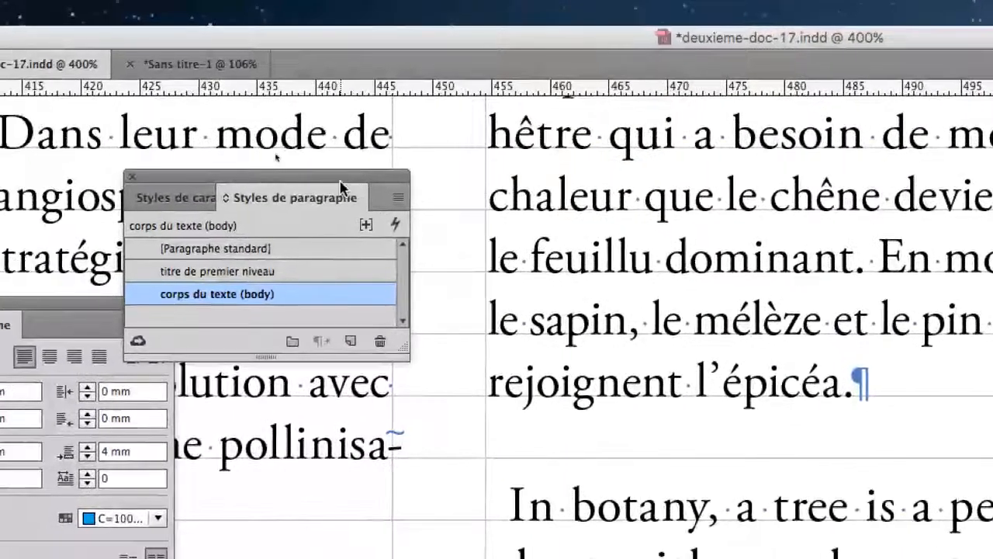
{"action": "left_click_drag", "start_coordinate": [340, 181], "coordinate": [407, 329]}
{"action": "left_click_drag", "start_coordinate": [596, 383], "coordinate": [621, 383]}
{"action": "left_click_drag", "start_coordinate": [596, 507], "coordinate": [620, 507]}
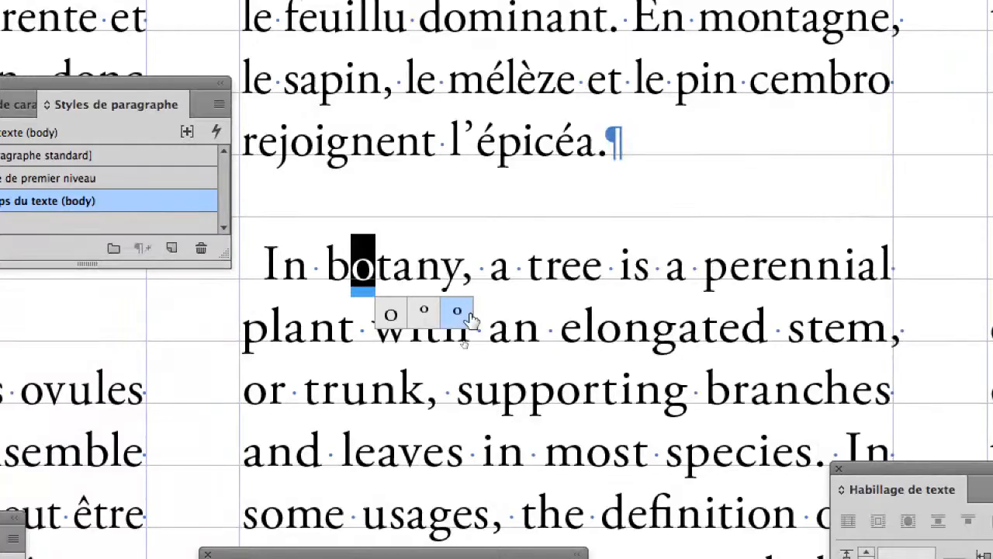
{"action": "left_click", "coordinate": [460, 313]}
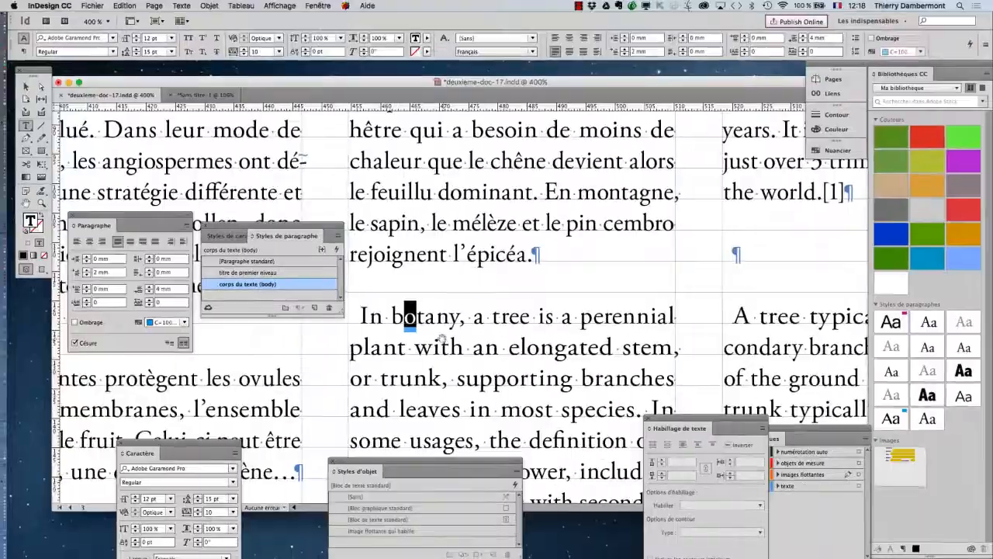
Examine where the French text ends and how the English paragraphs run through the last two columns of page 3.
{"action": "scroll", "coordinate": [442, 338], "scroll_direction": "down", "scroll_amount": 1}
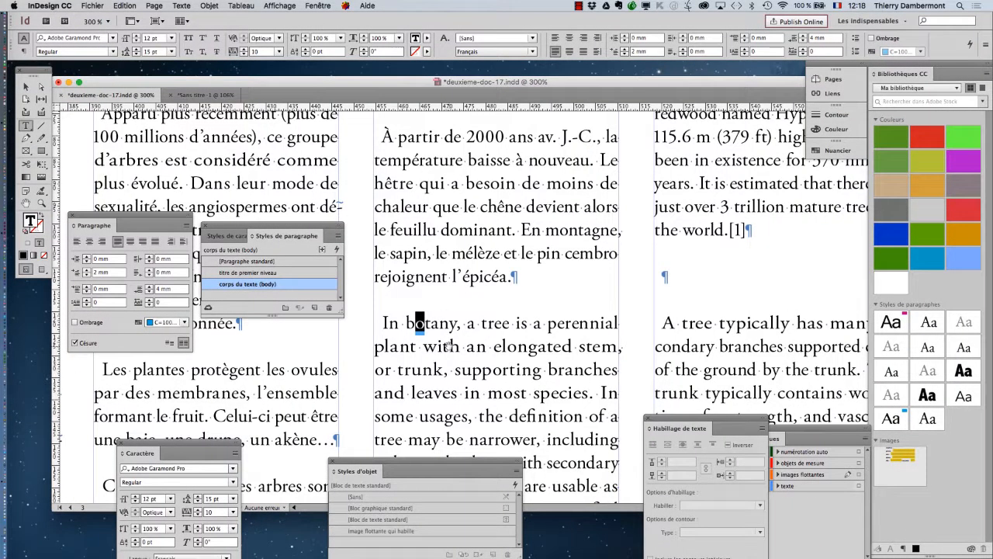
{"action": "scroll", "coordinate": [448, 347], "scroll_direction": "down", "scroll_amount": 1}
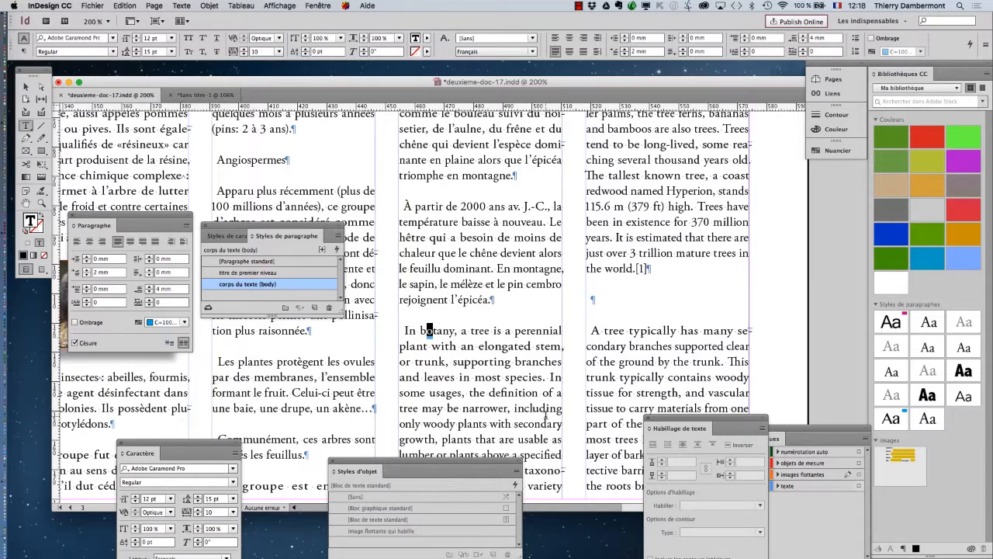
{"action": "scroll", "coordinate": [556, 456], "scroll_direction": "down", "scroll_amount": 2}
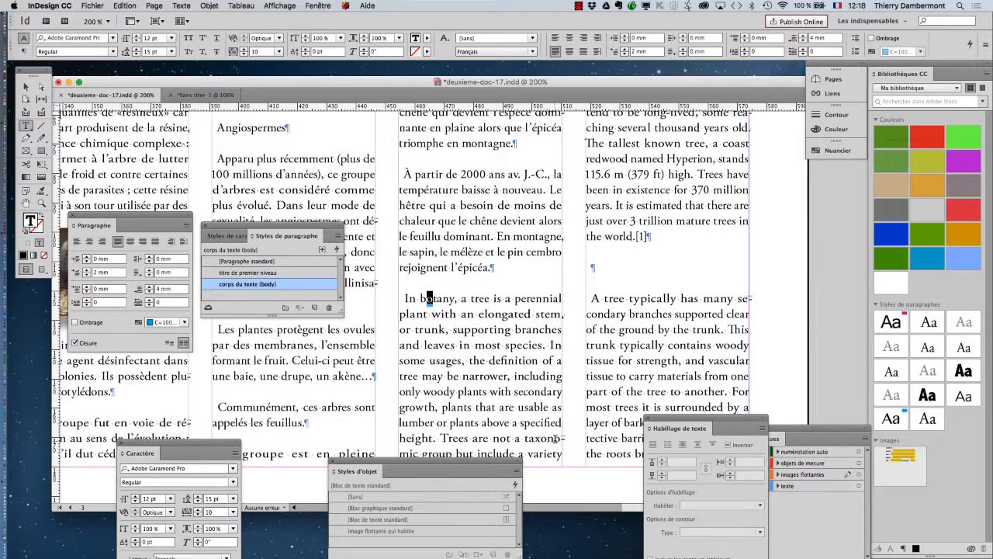
{"action": "left_click", "coordinate": [449, 296]}
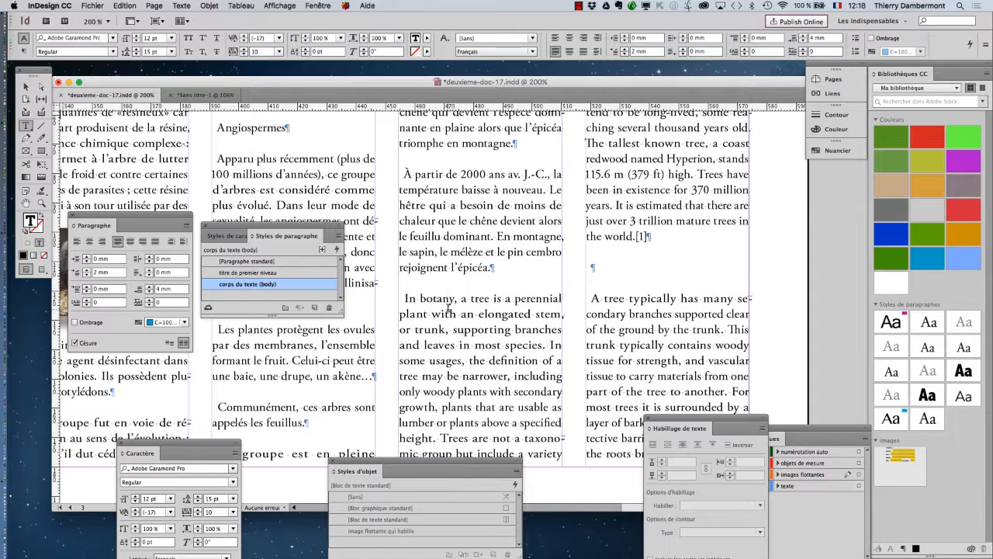
{"action": "scroll", "coordinate": [446, 307], "scroll_direction": "down", "scroll_amount": 3}
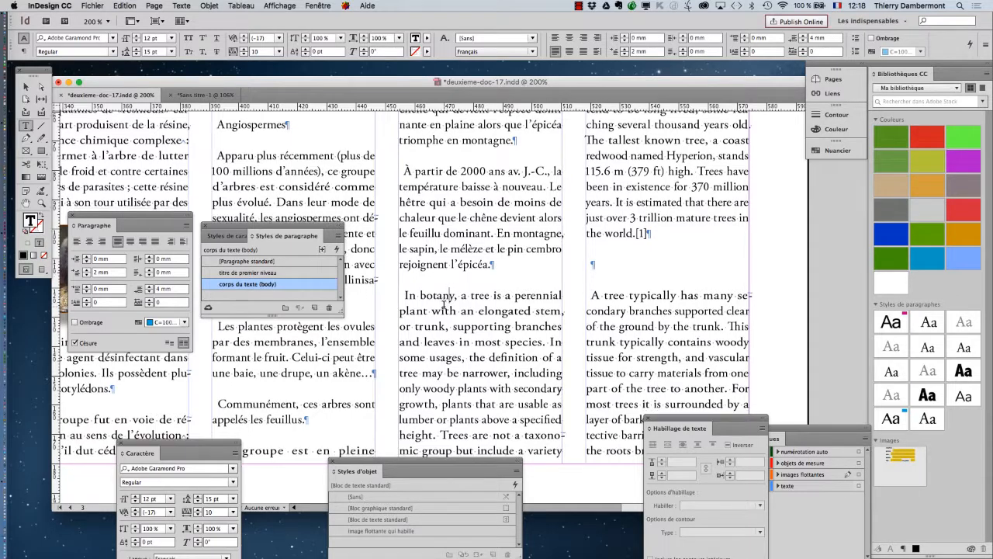
{"action": "scroll", "coordinate": [445, 305], "scroll_direction": "down", "scroll_amount": 3}
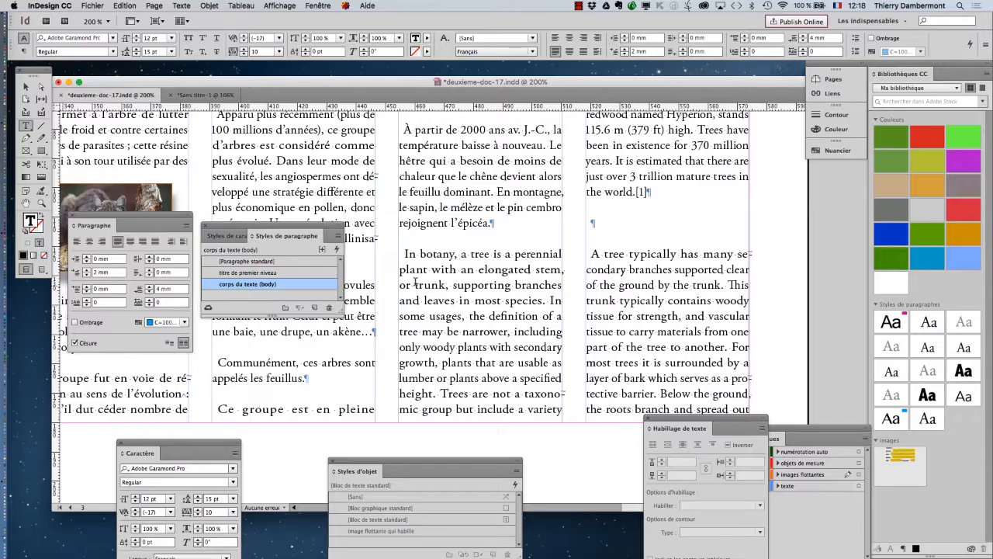
{"action": "key", "text": "super+minus"}
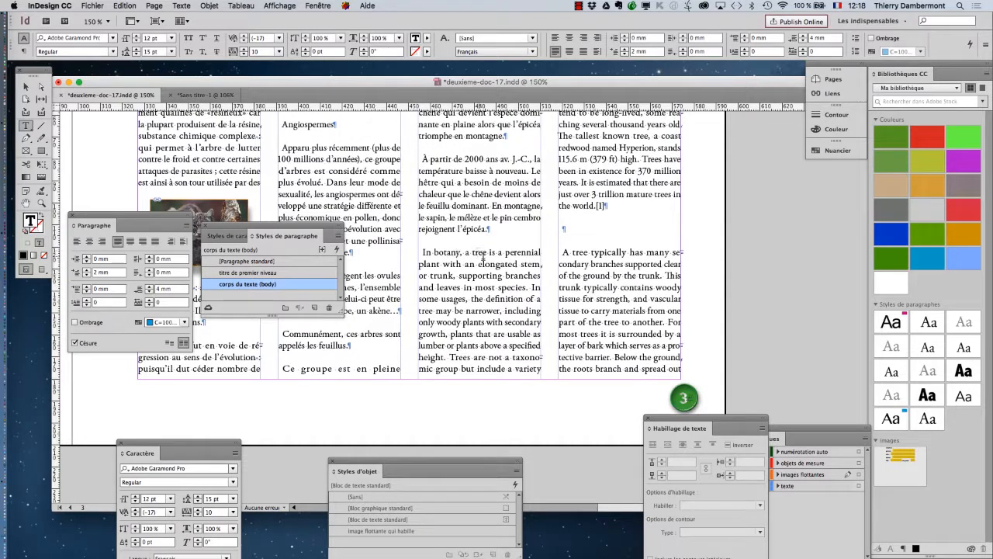
{"action": "scroll", "coordinate": [487, 258], "scroll_direction": "up", "scroll_amount": 2}
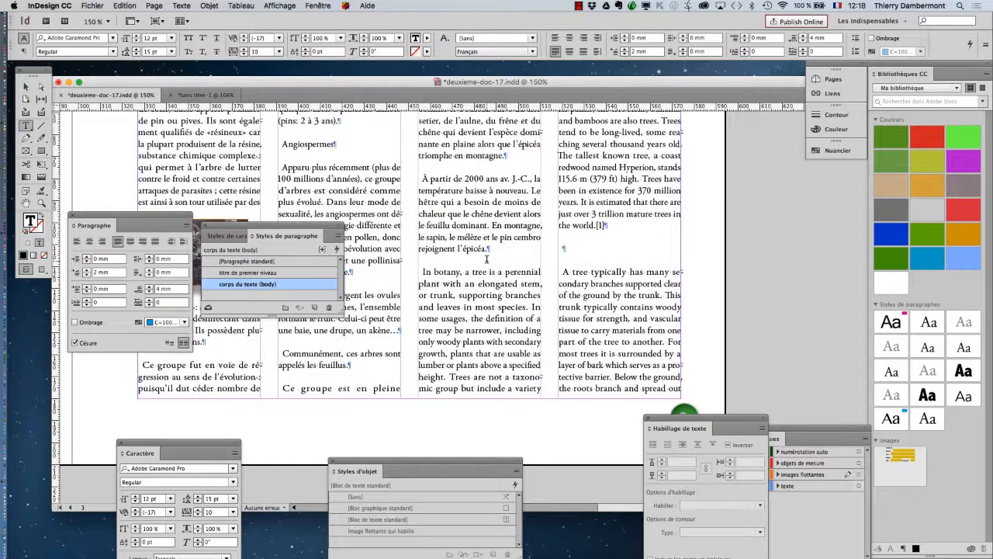
Select all the English text from "In botany" to the end of the story.
{"action": "left_click", "coordinate": [422, 272]}
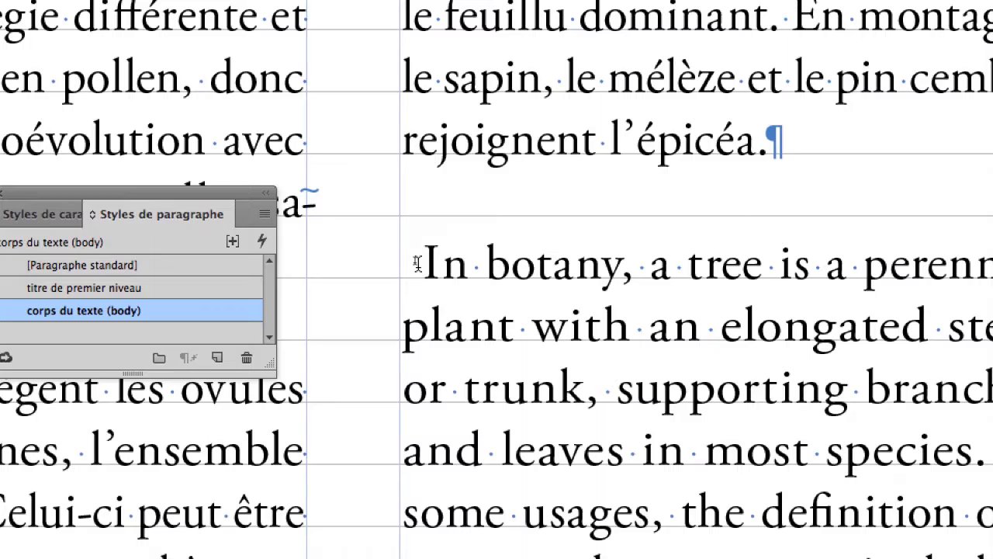
{"action": "key", "text": "super+shift+End"}
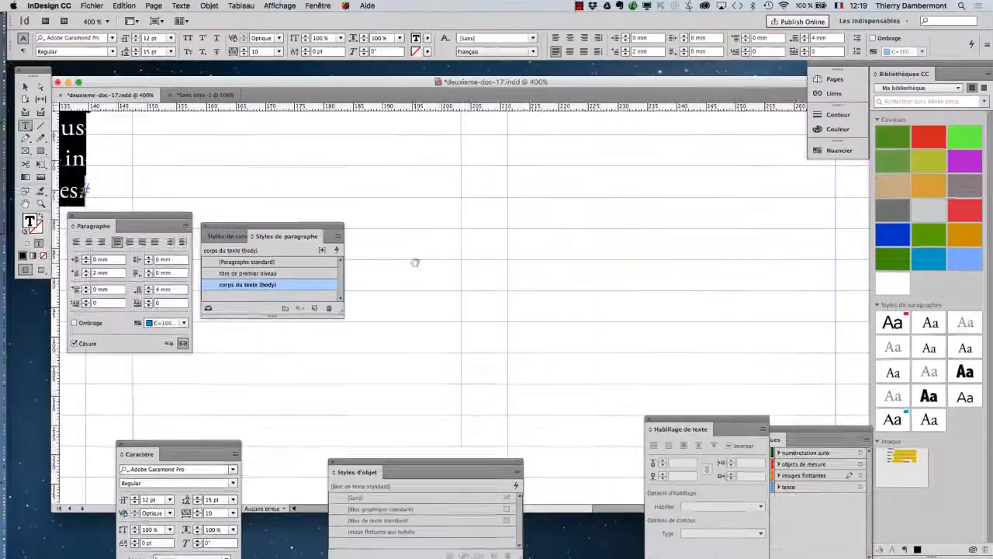
{"action": "key", "text": "super+minus"}
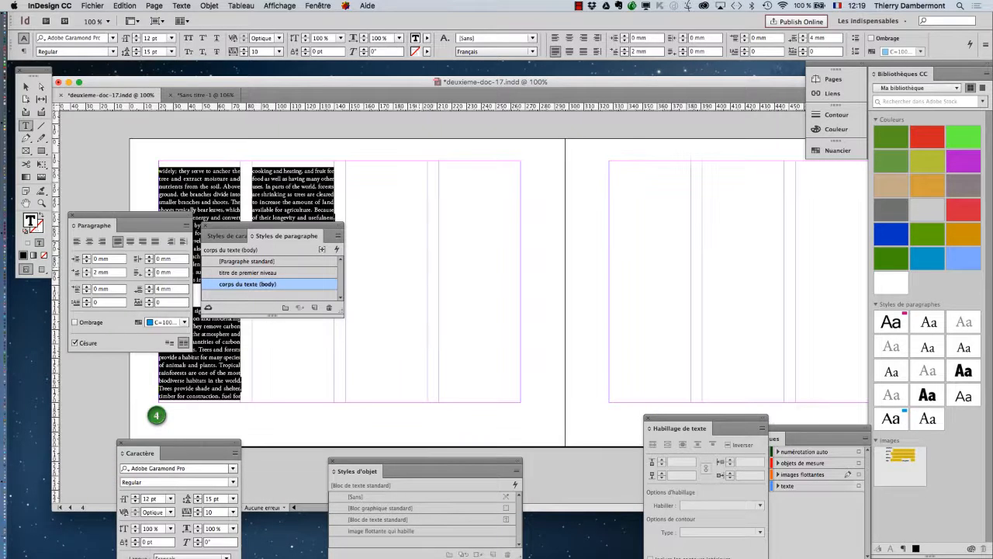
{"action": "scroll", "coordinate": [466, 310], "scroll_direction": "up", "scroll_amount": 10}
{"action": "scroll", "coordinate": [465, 310], "scroll_direction": "up", "scroll_amount": 5}
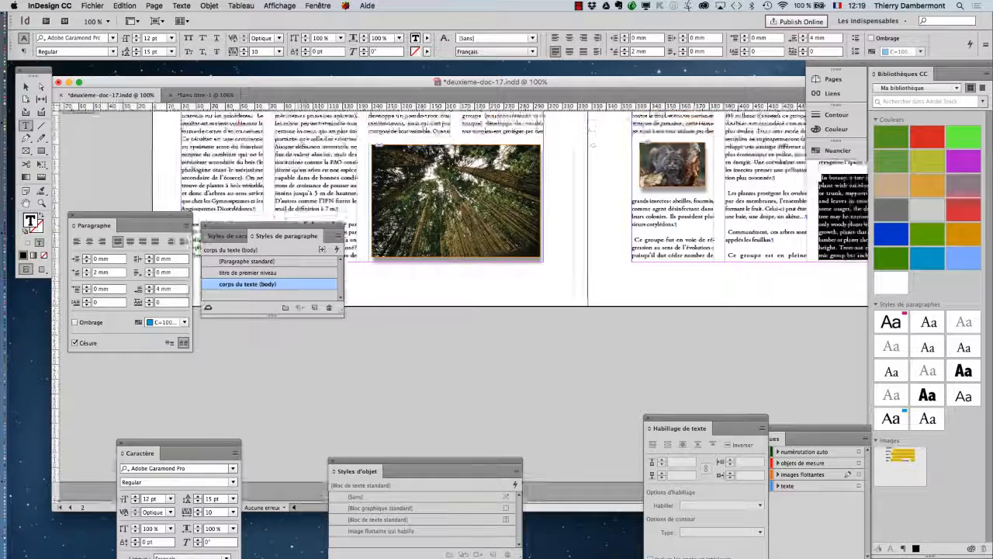
{"action": "scroll", "coordinate": [466, 311], "scroll_direction": "right", "scroll_amount": 6}
{"action": "key", "text": "super+equal"}
{"action": "key", "text": "super+equal"}
{"action": "key", "text": "super+equal"}
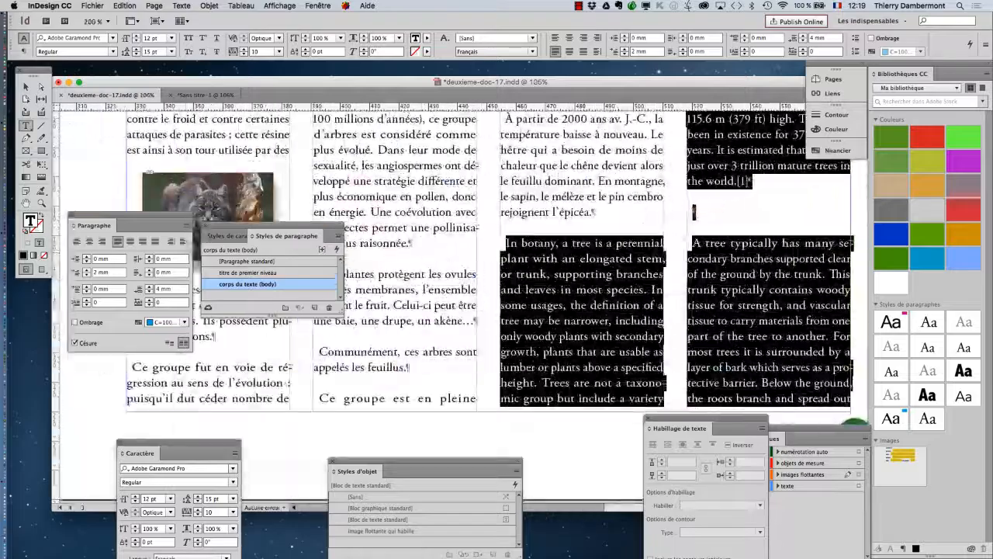
Display the French Keyboard Viewer and take a close look at its End key.
{"action": "left_click", "coordinate": [837, 6]}
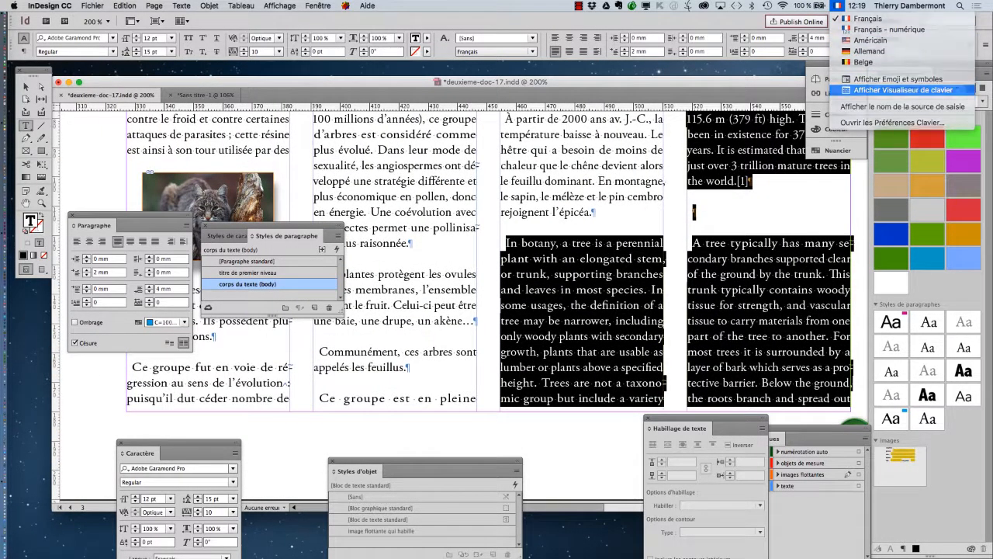
{"action": "left_click", "coordinate": [903, 90]}
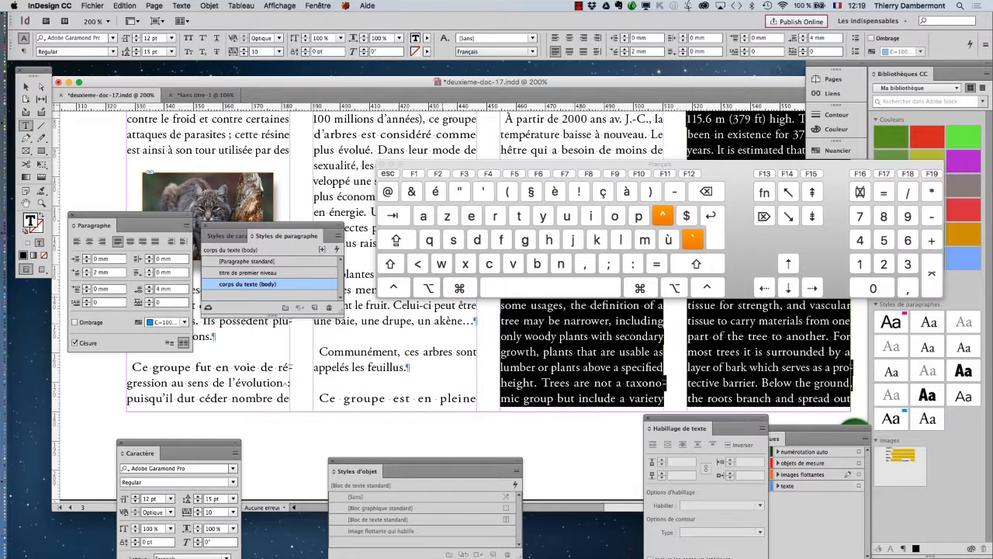
{"action": "key", "text": "alt+super+equal"}
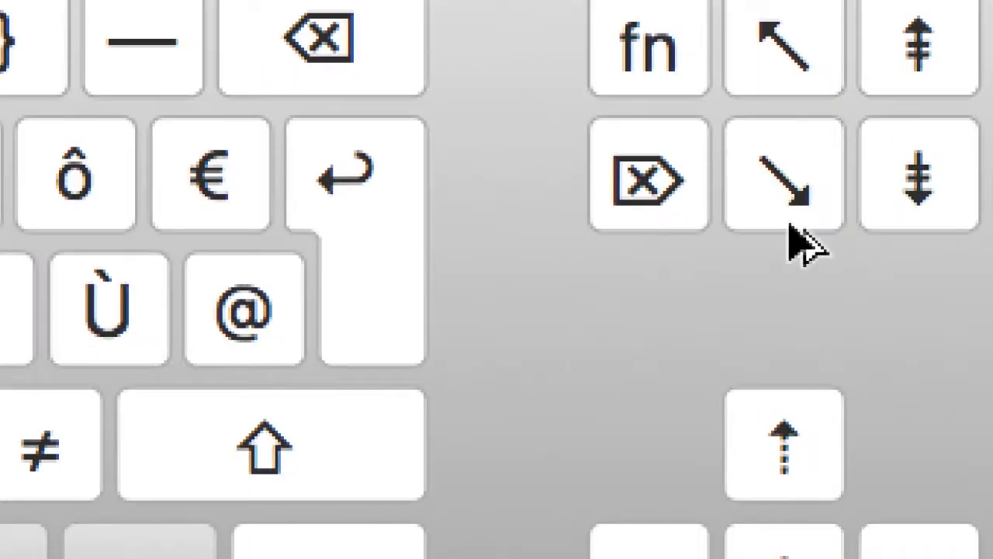
{"action": "key", "text": "alt+super+minus"}
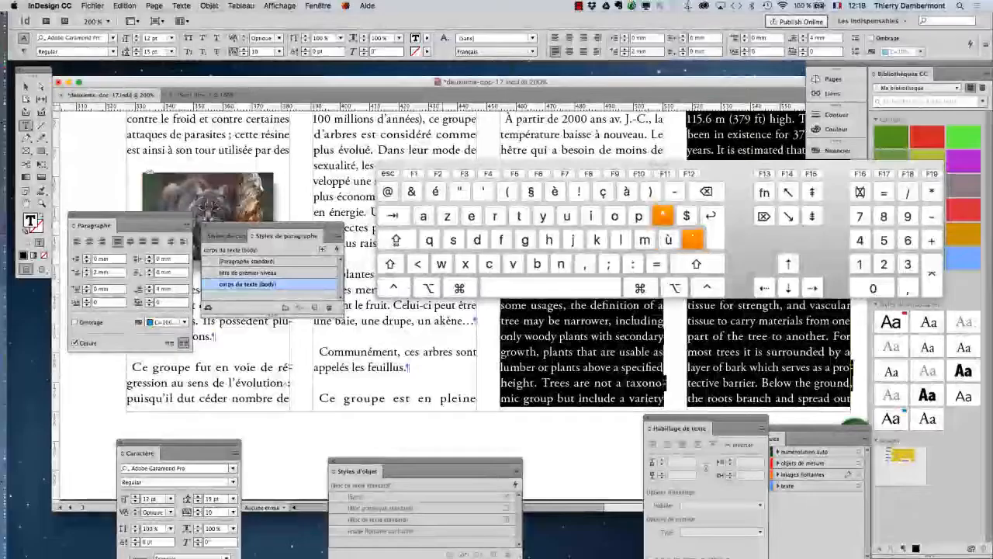
{"action": "key", "text": "alt+super+equal"}
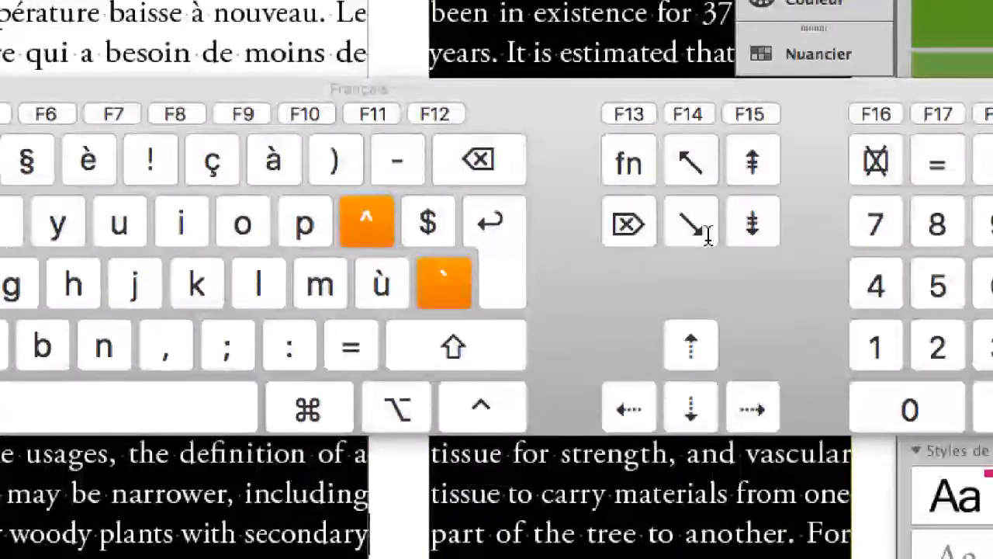
Close the Keyboard Viewer and check how far the selected English text runs past page 3.
{"action": "key", "text": "alt+super+minus"}
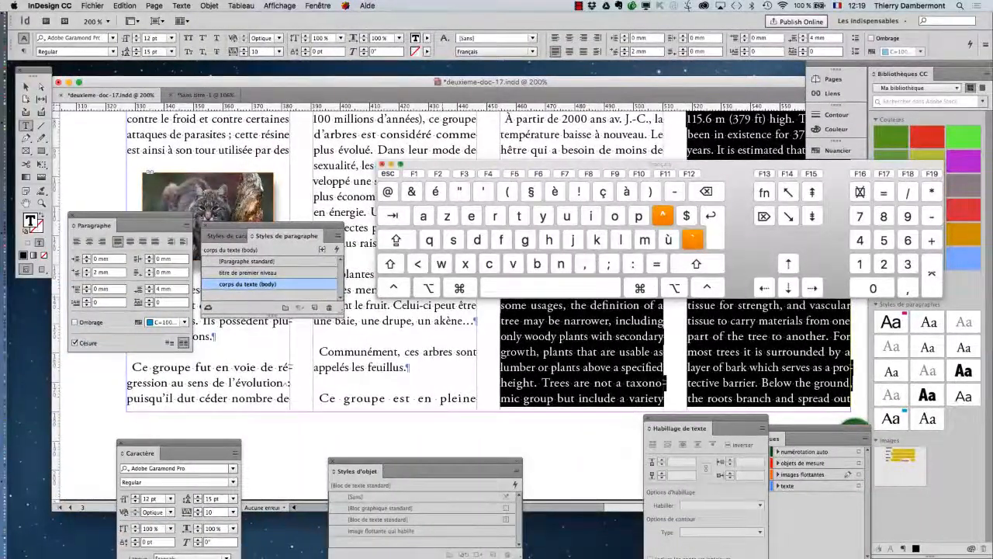
{"action": "left_click", "coordinate": [381, 164]}
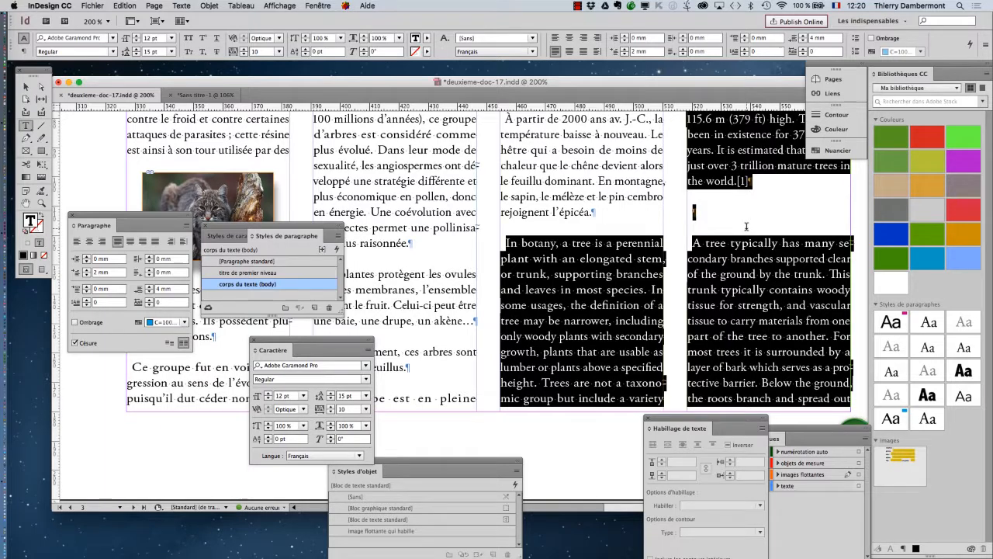
{"action": "scroll", "coordinate": [734, 252], "scroll_direction": "down", "scroll_amount": 2}
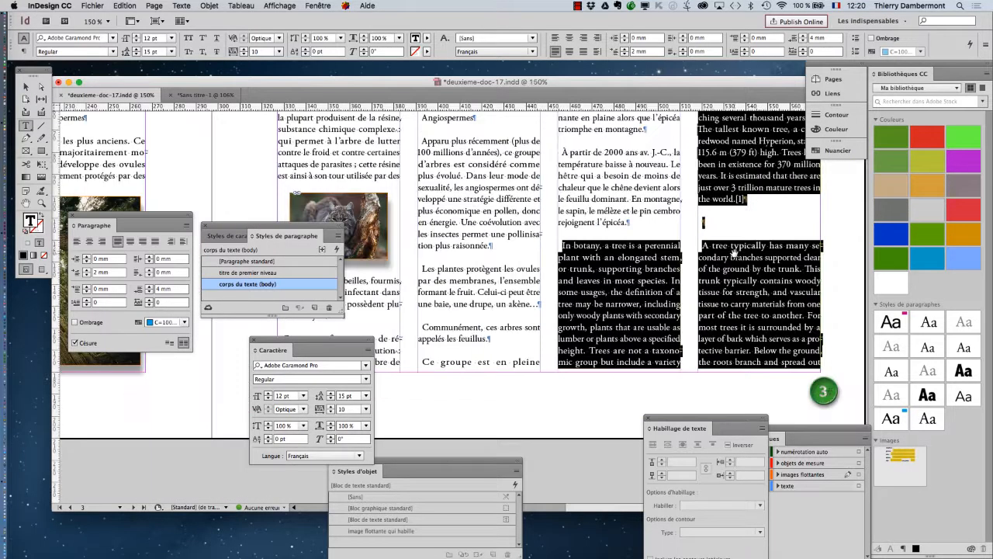
{"action": "scroll", "coordinate": [725, 289], "scroll_direction": "down", "scroll_amount": 10}
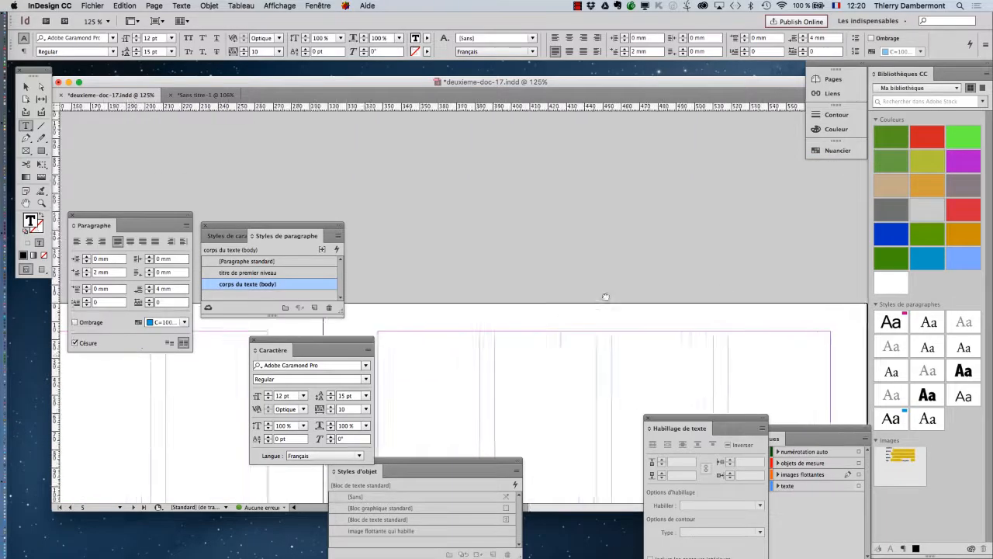
{"action": "scroll", "coordinate": [603, 294], "scroll_direction": "up", "scroll_amount": 10}
{"action": "scroll", "coordinate": [699, 233], "scroll_direction": "up", "scroll_amount": 10}
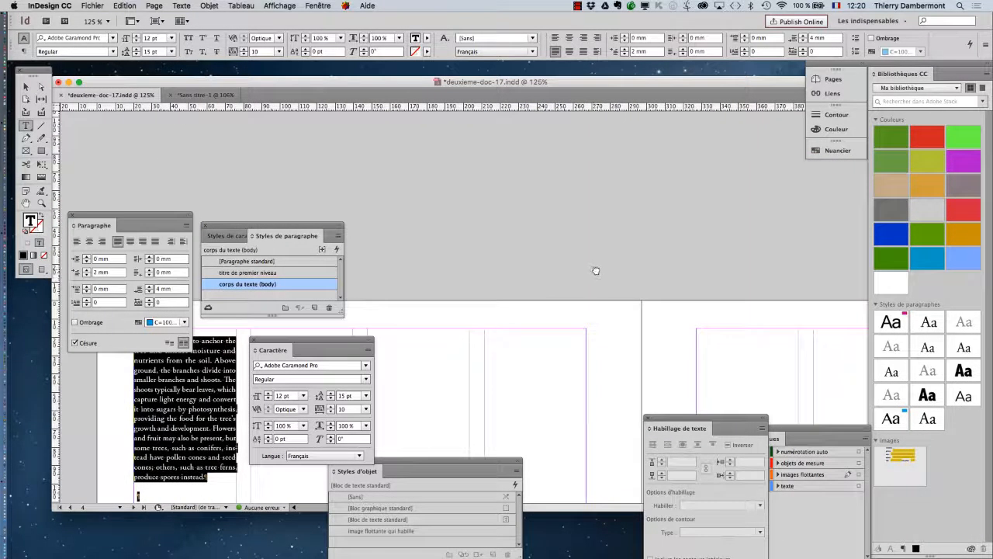
{"action": "key", "text": "super+equal"}
{"action": "scroll", "coordinate": [511, 364], "scroll_direction": "up", "scroll_amount": 5}
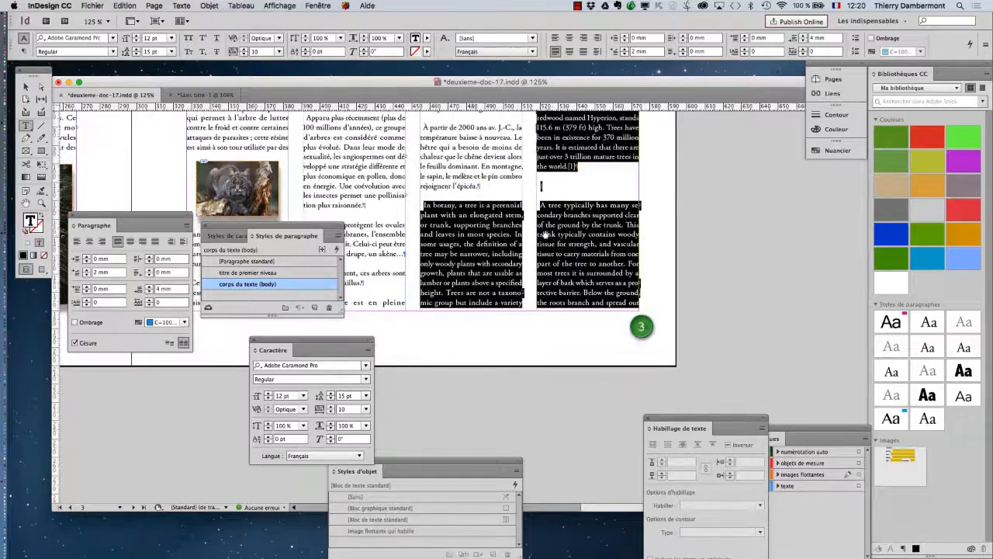
Bring up Find/Change (Rechercher/Remplacer), move it clear of the selected text and limit the search scope to Sélection.
{"action": "left_click", "coordinate": [125, 6]}
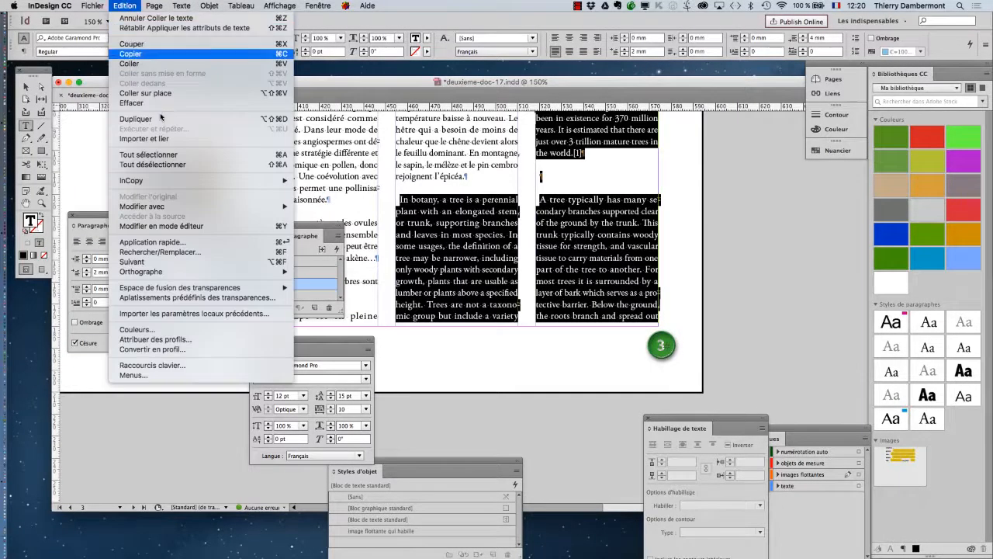
{"action": "left_click", "coordinate": [193, 256]}
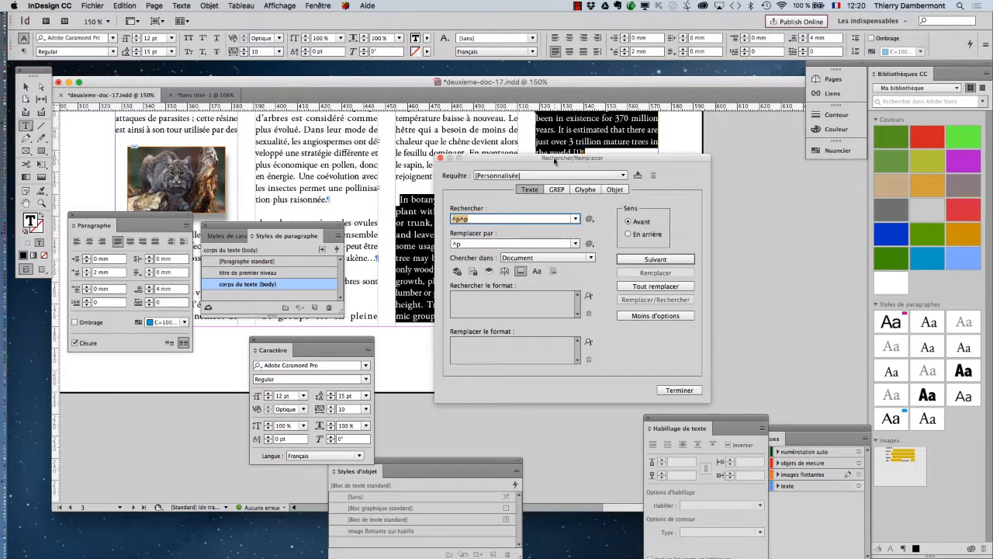
{"action": "left_click_drag", "start_coordinate": [555, 161], "coordinate": [764, 140]}
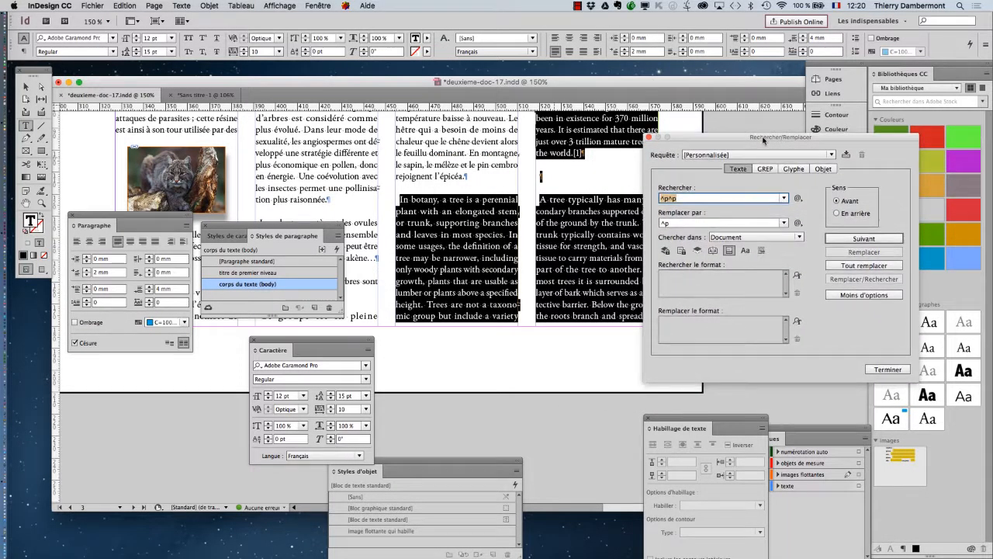
{"action": "left_click", "coordinate": [781, 240]}
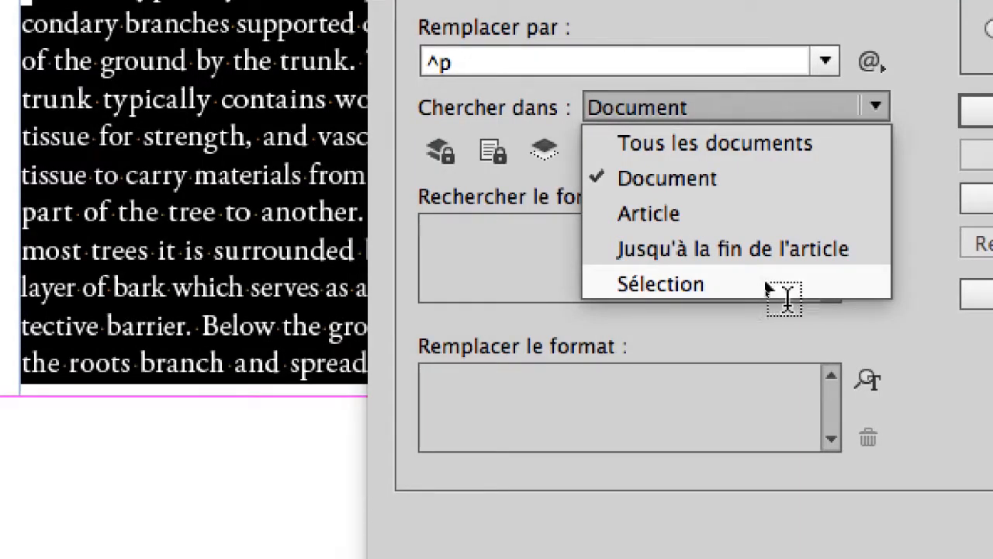
{"action": "left_click", "coordinate": [767, 285]}
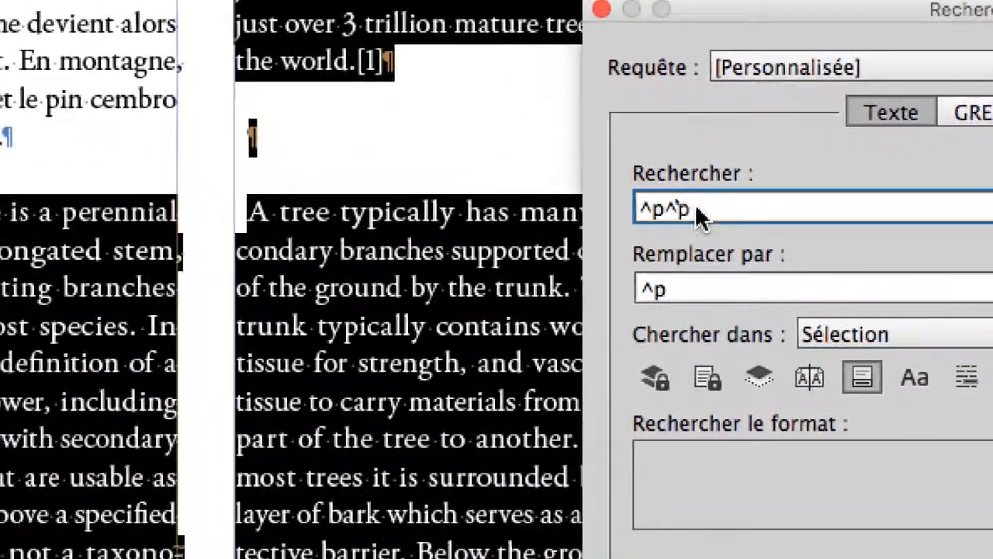
Replace all double paragraph returns ^p^p with a single ^p in the selected English text and close the Find/Change dialog.
{"action": "left_click_drag", "start_coordinate": [526, 114], "coordinate": [462, 100]}
{"action": "left_click_drag", "start_coordinate": [699, 294], "coordinate": [678, 299]}
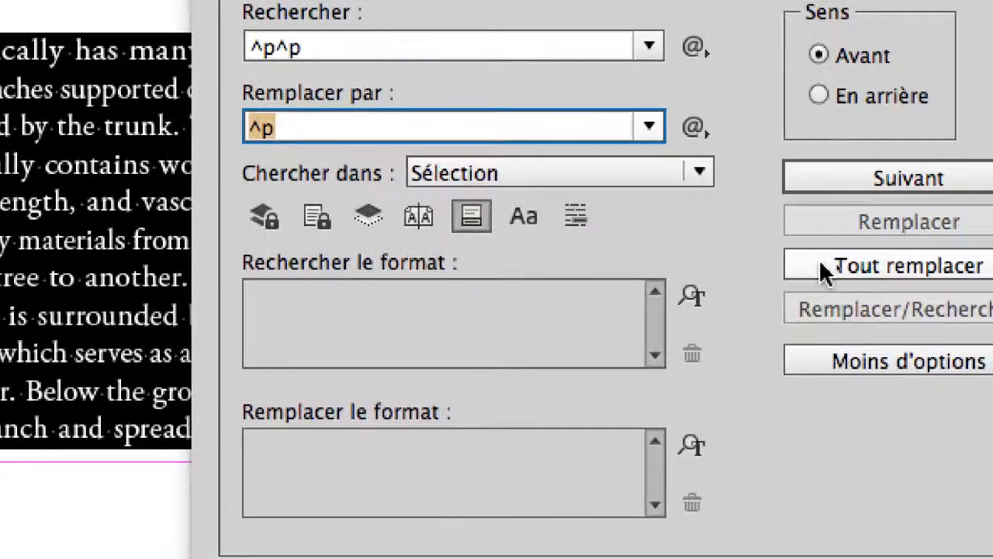
{"action": "left_click", "coordinate": [824, 268]}
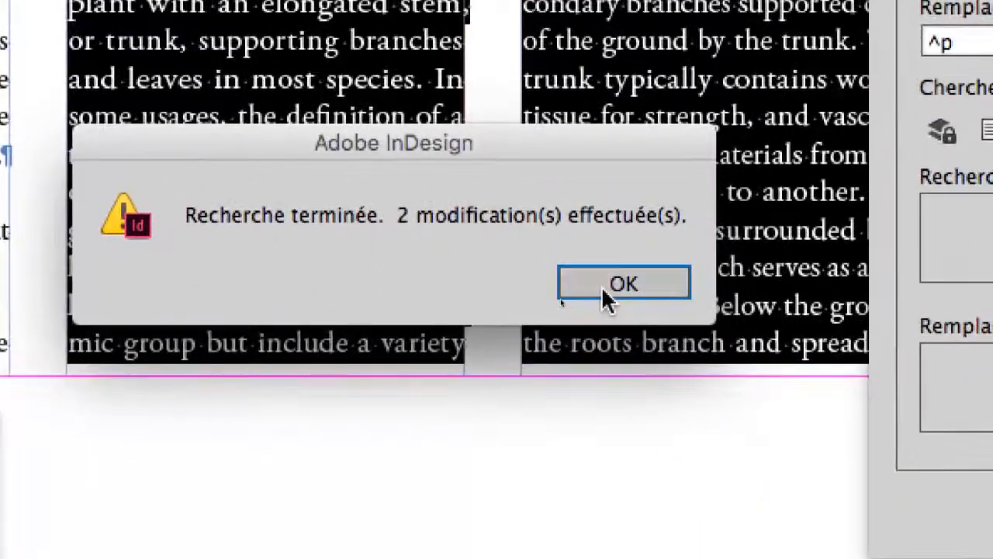
{"action": "left_click", "coordinate": [6, 367]}
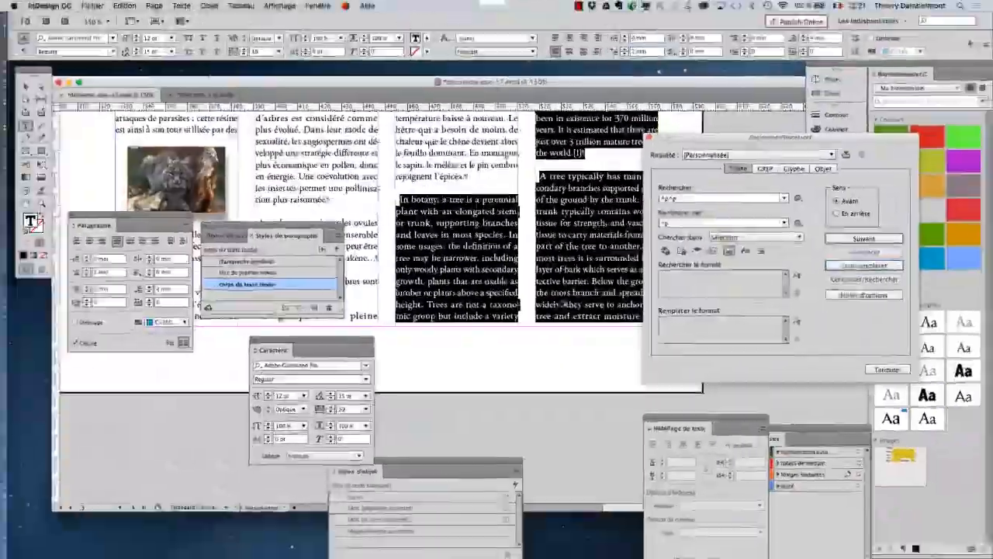
{"action": "left_click", "coordinate": [904, 373]}
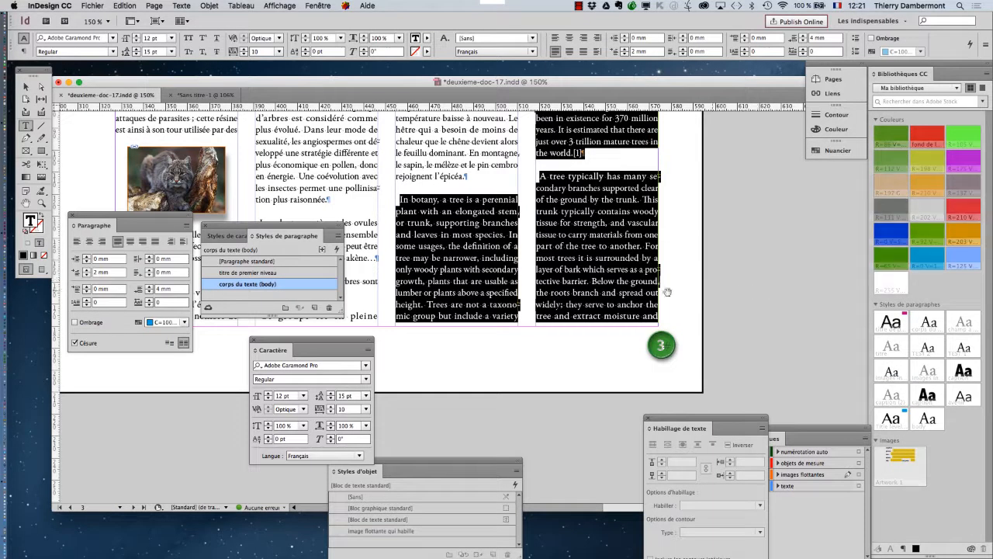
{"action": "key", "text": "super+minus"}
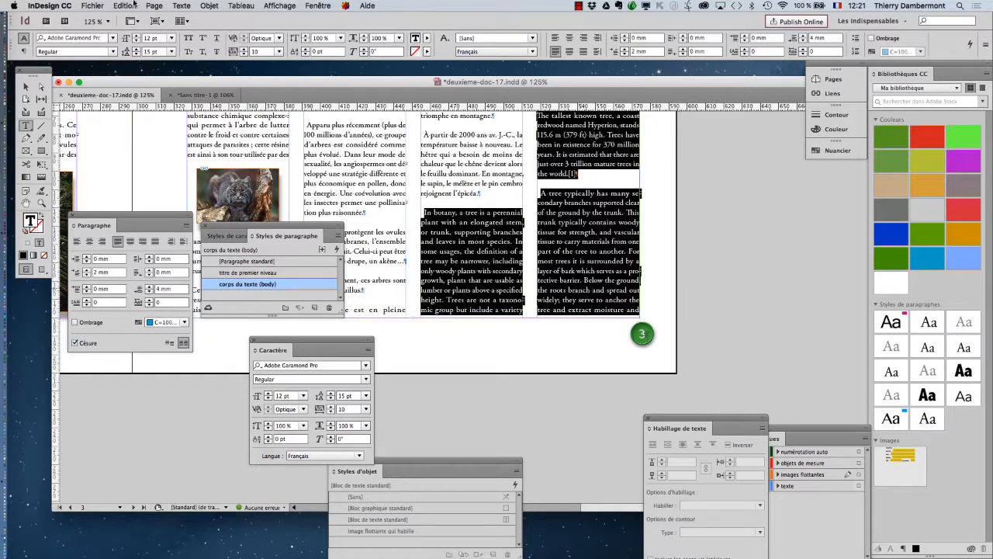
{"action": "left_click", "coordinate": [92, 5]}
{"action": "left_click", "coordinate": [128, 87]}
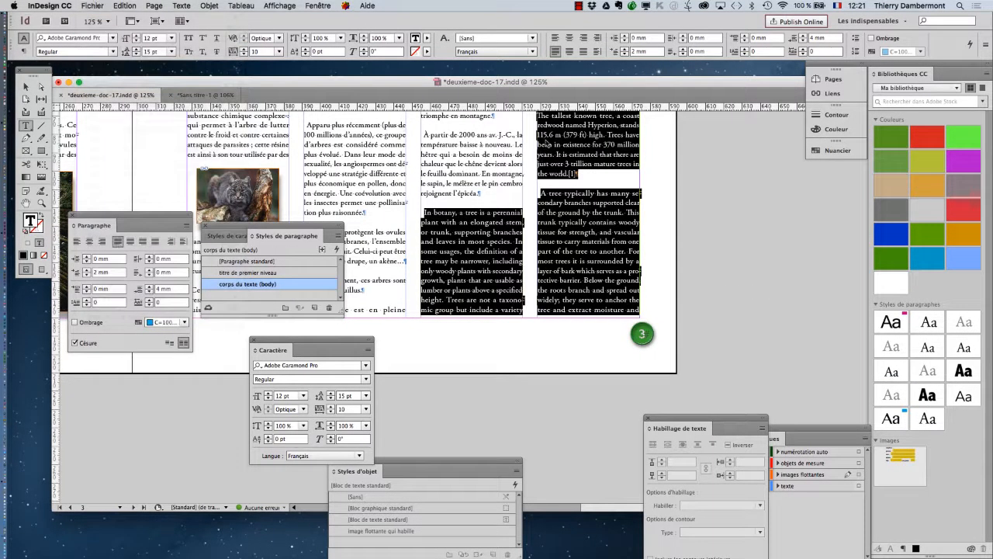